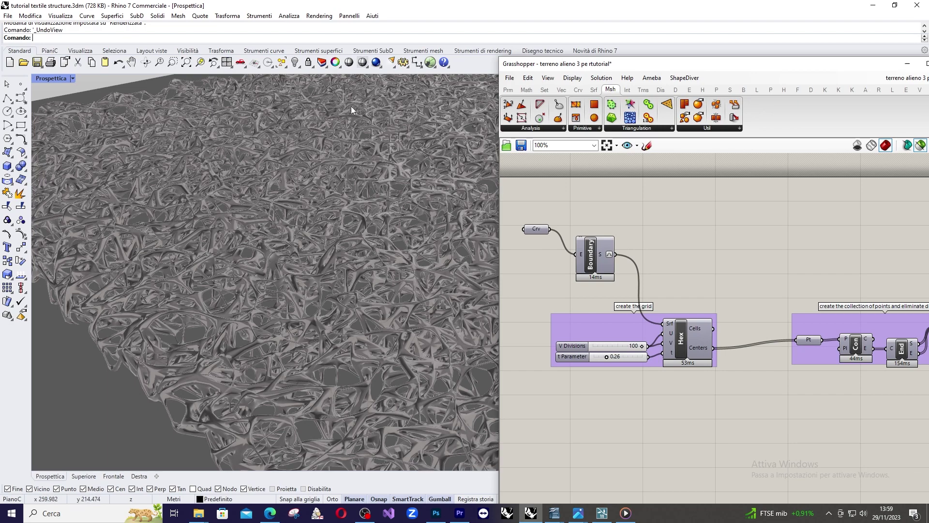
# - Orbit and zoom around the finished textile mesh to inspect it from several angles
pyautogui.moveTo(387, 196); pyautogui.dragTo(408, 134, button='right')
pyautogui.scroll(3, 408, 135)
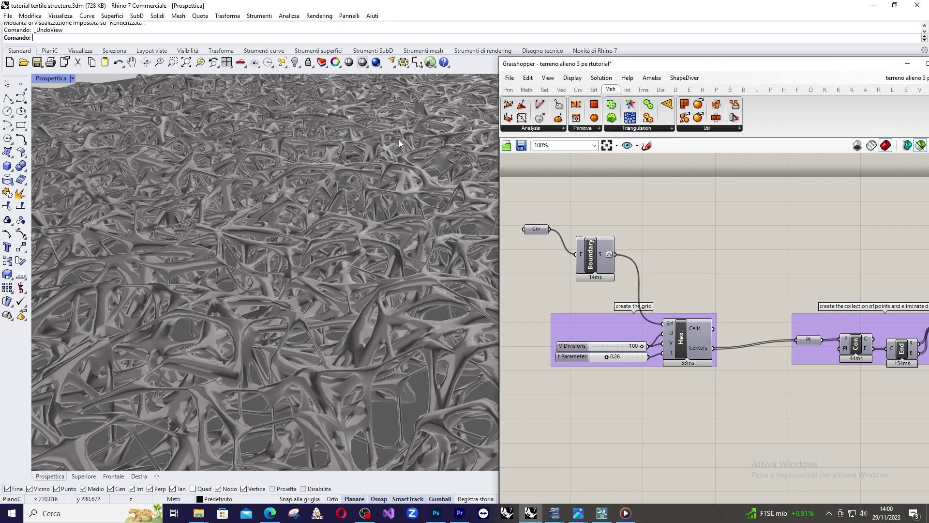
pyautogui.moveTo(396, 149); pyautogui.dragTo(241, 179, button='right')
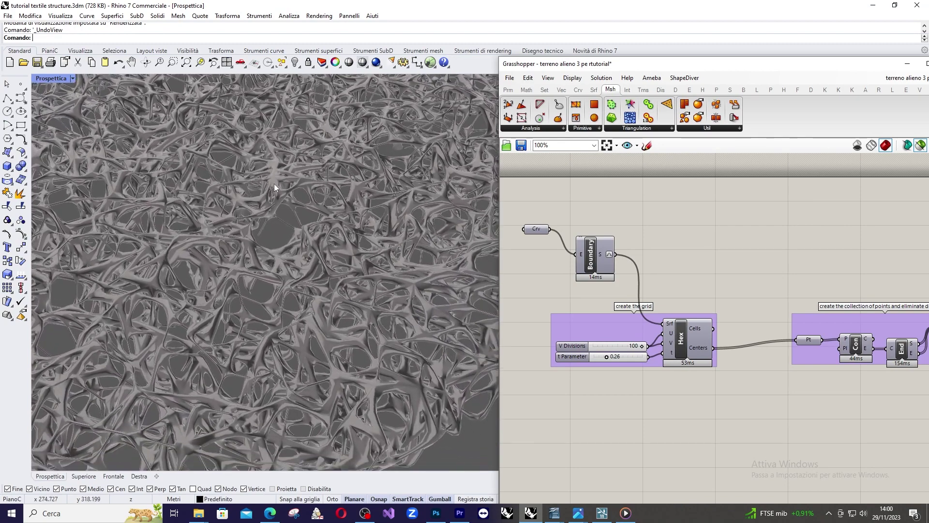
pyautogui.moveTo(303, 184); pyautogui.dragTo(321, 191, button='right')
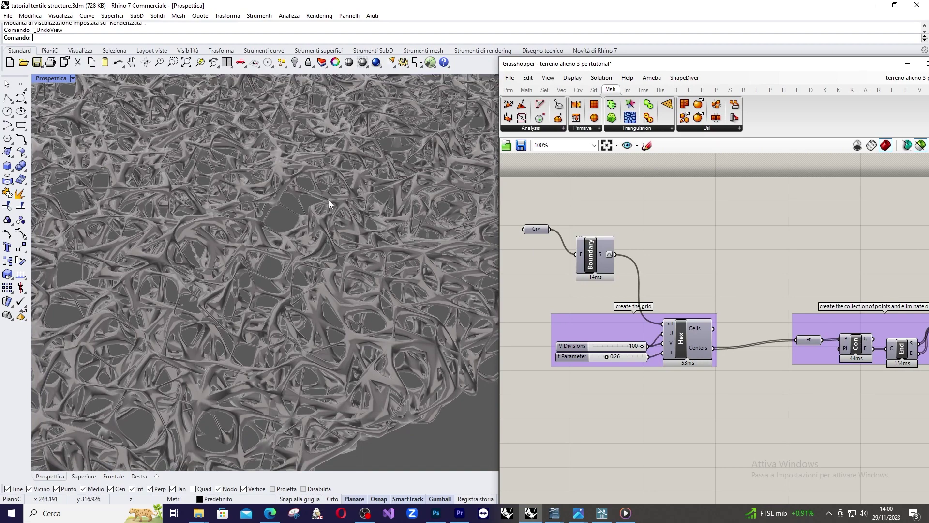
pyautogui.scroll(5, 361, 193)
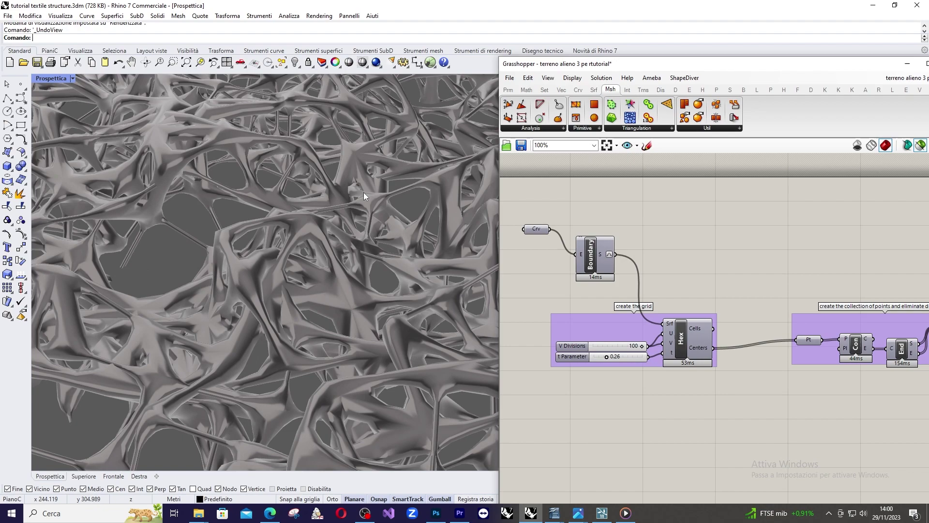
pyautogui.scroll(-6, 361, 198)
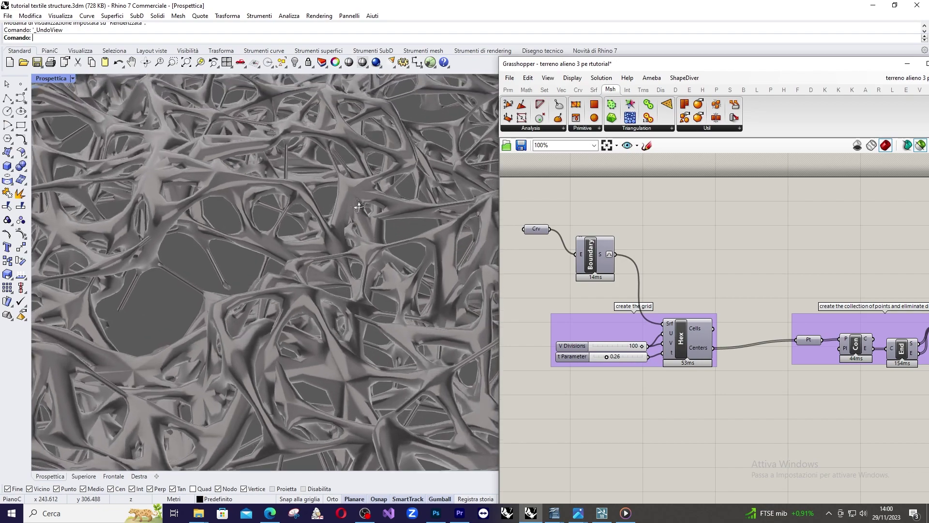
pyautogui.scroll(-2, 363, 209)
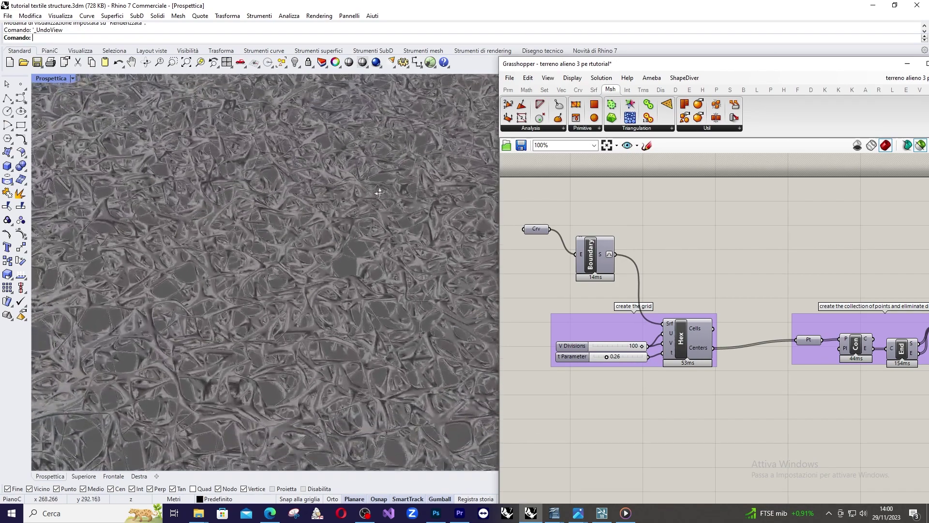
pyautogui.scroll(4, 328, 246)
pyautogui.moveTo(327, 246); pyautogui.dragTo(306, 145, button='right')
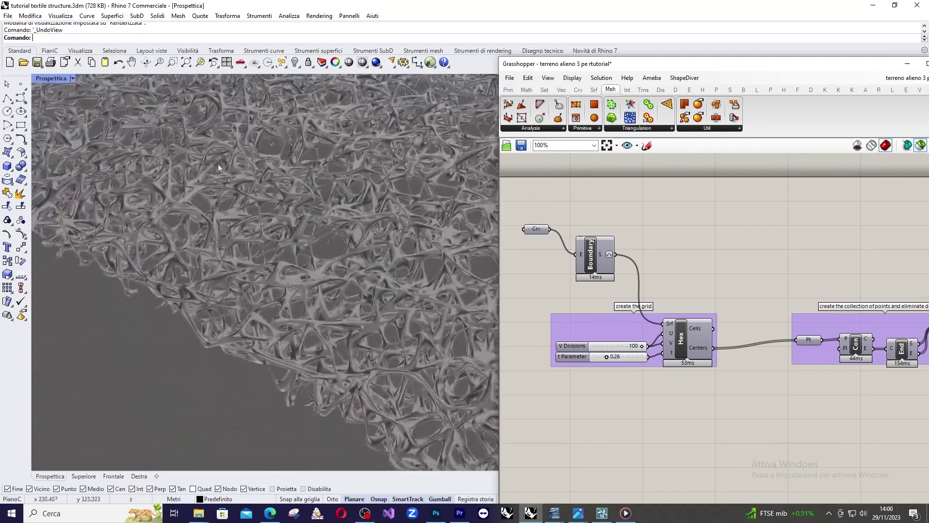
pyautogui.scroll(3, 341, 156)
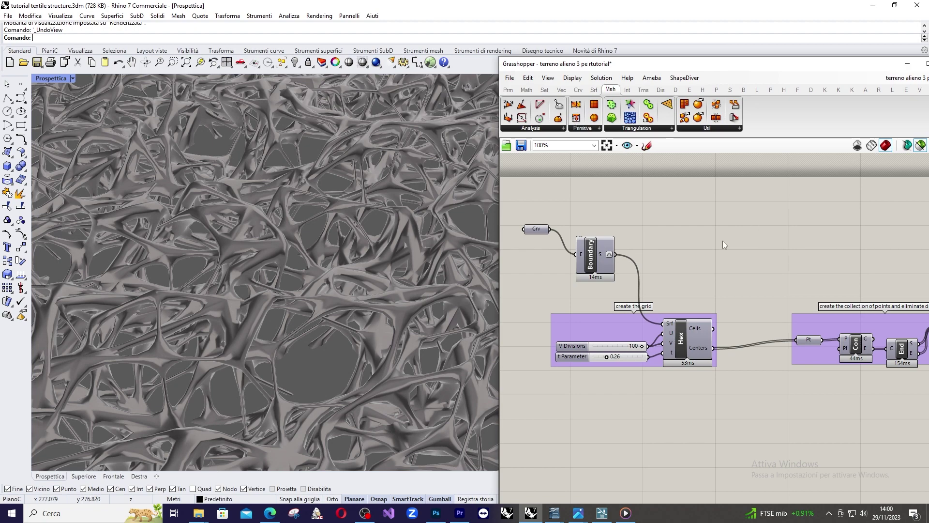
# - Set the Prospettica viewport to Ombreggiata (shaded) and preview the square input curve
pyautogui.click(51, 79)
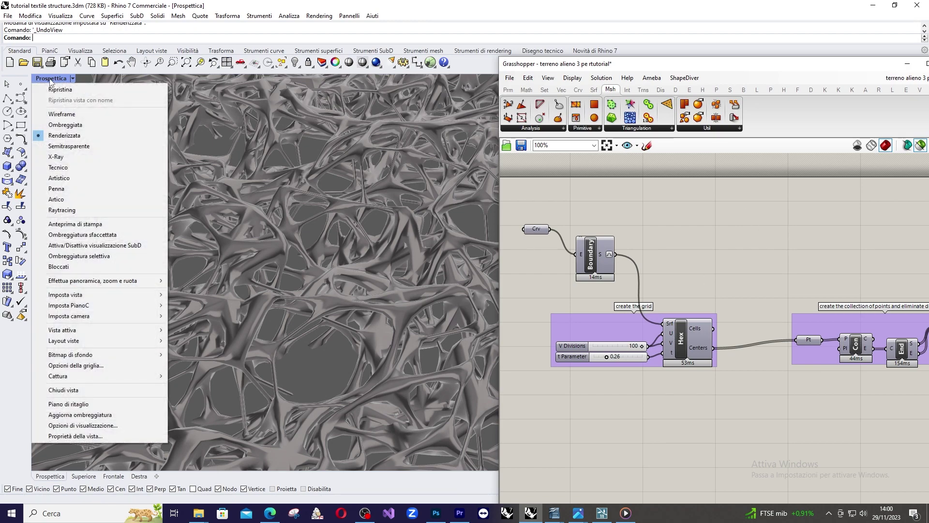
pyautogui.click(67, 124)
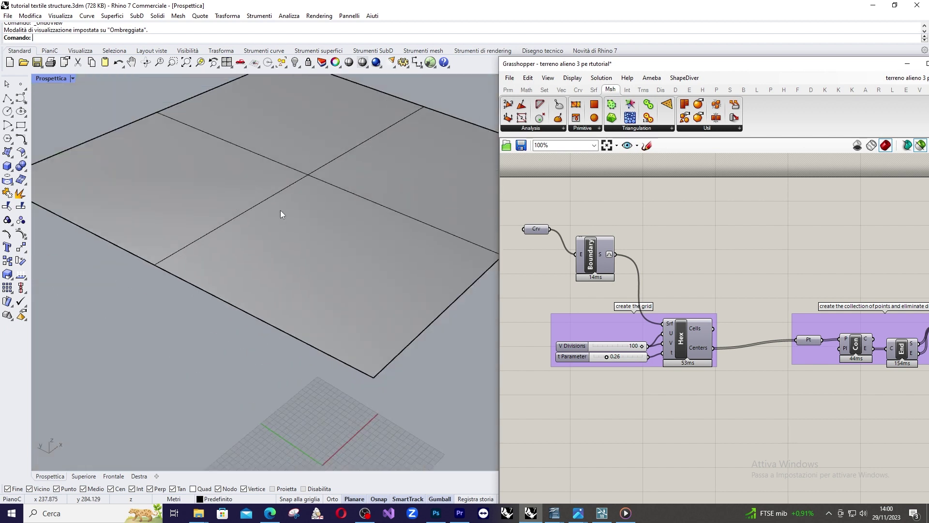
pyautogui.scroll(-4, 290, 218)
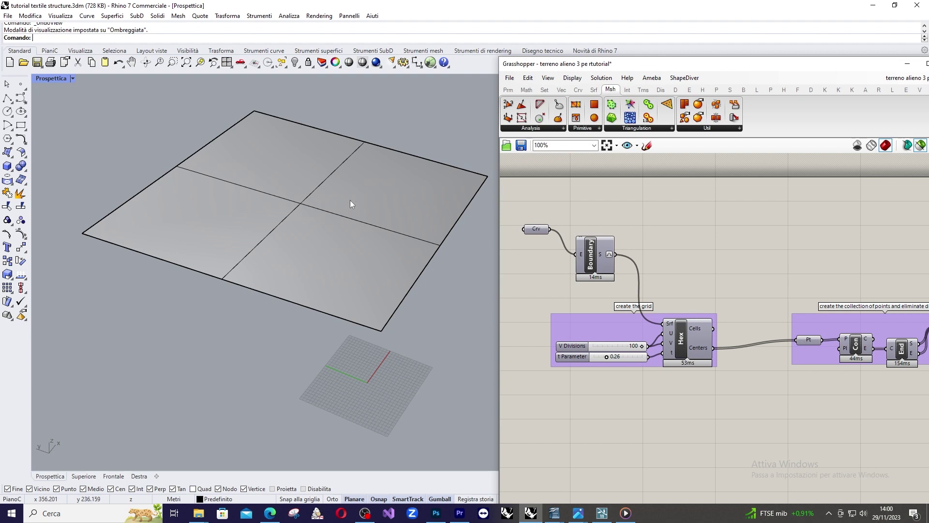
pyautogui.click(537, 228)
pyautogui.scroll(4, 436, 199)
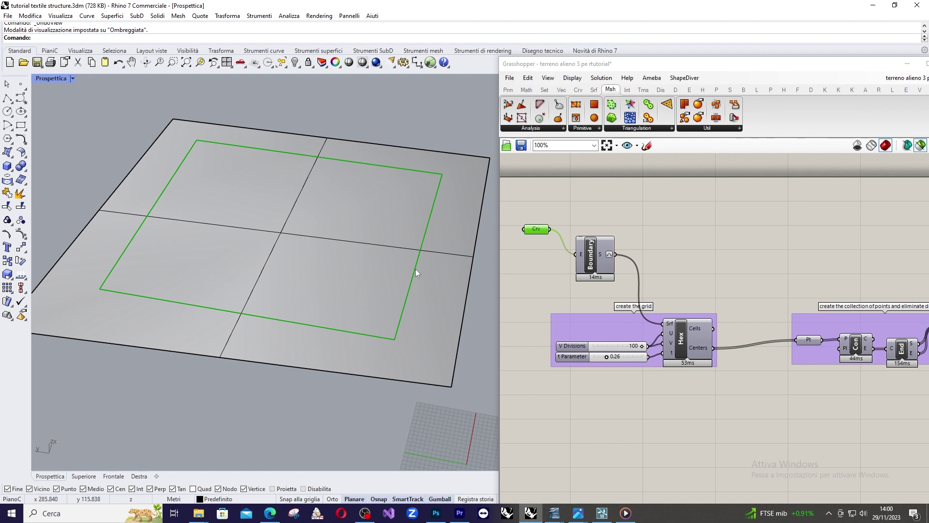
# - Preview the Boundary surface, then the Hex component's hexagonal cells and centre points
pyautogui.click(593, 255)
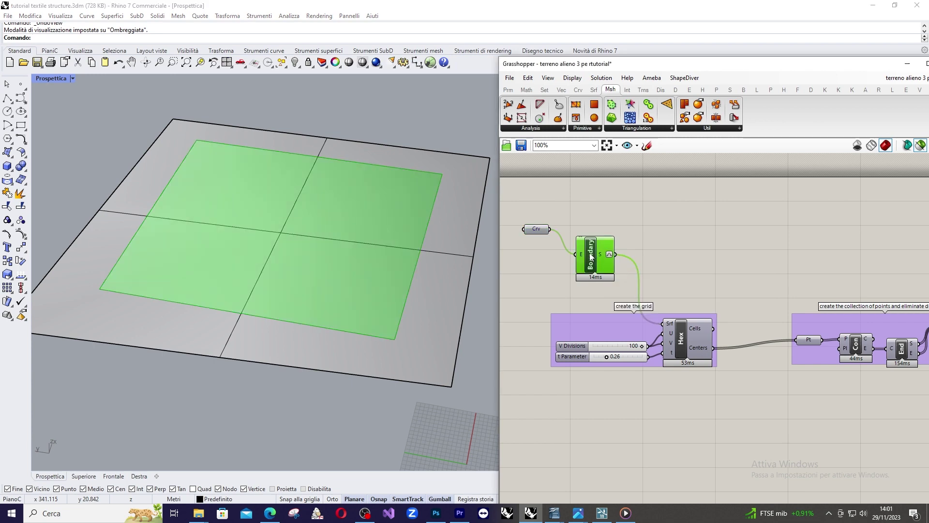
pyautogui.click(682, 339)
pyautogui.scroll(10, 377, 232)
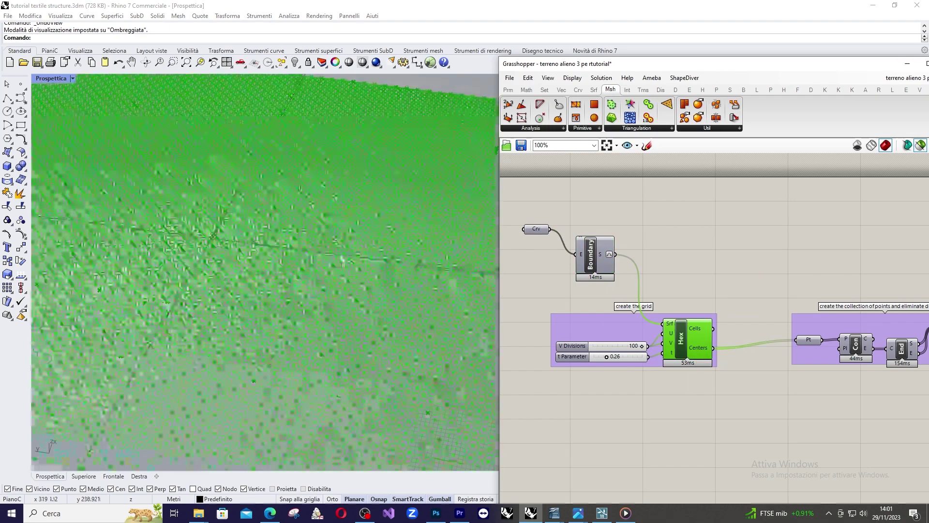
pyautogui.scroll(5, 377, 232)
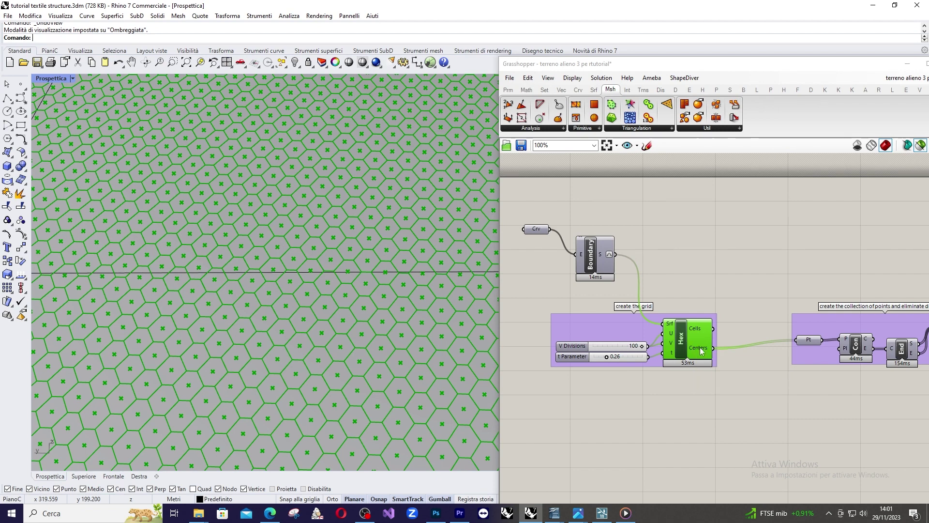
# - Preview only the collected hex centre points through the Pt parameter
pyautogui.scroll(-2, 654, 334)
pyautogui.scroll(4, 664, 338)
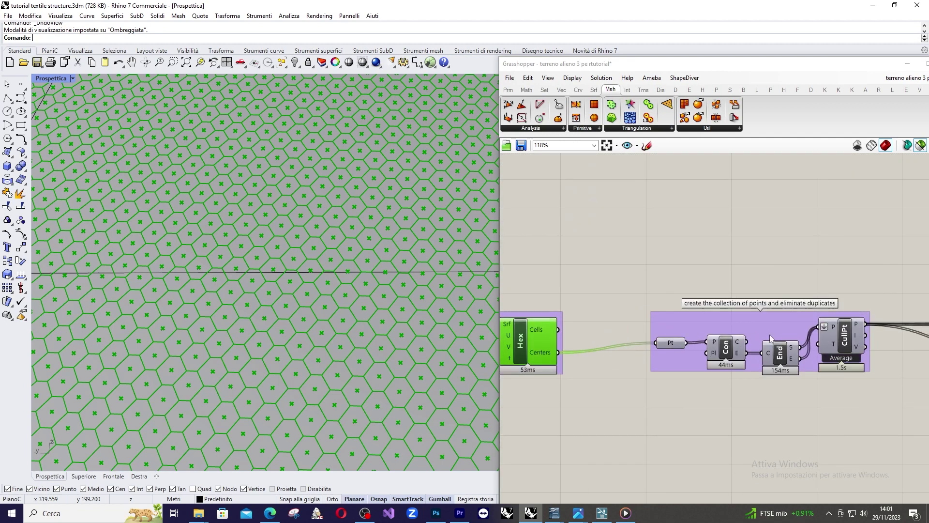
pyautogui.scroll(-1, 664, 339)
pyautogui.scroll(1, 599, 345)
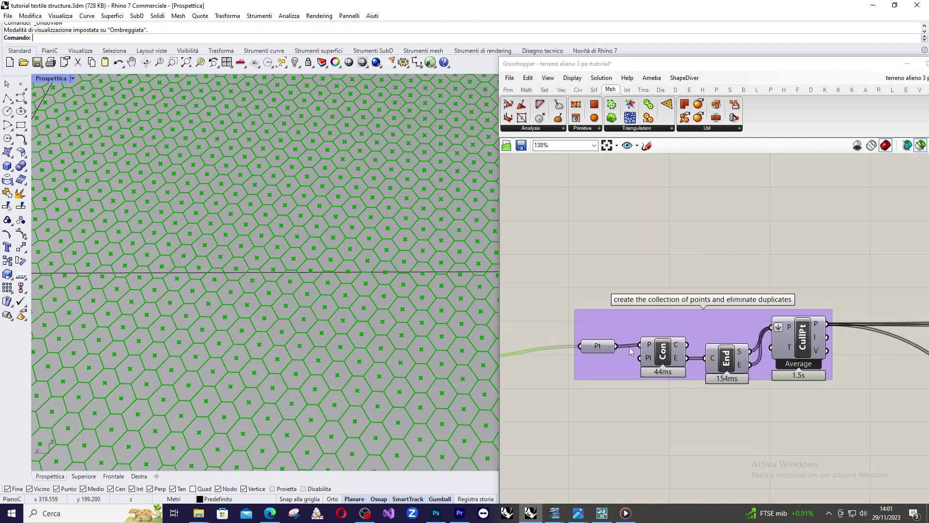
pyautogui.moveTo(599, 345)
pyautogui.click(600, 347)
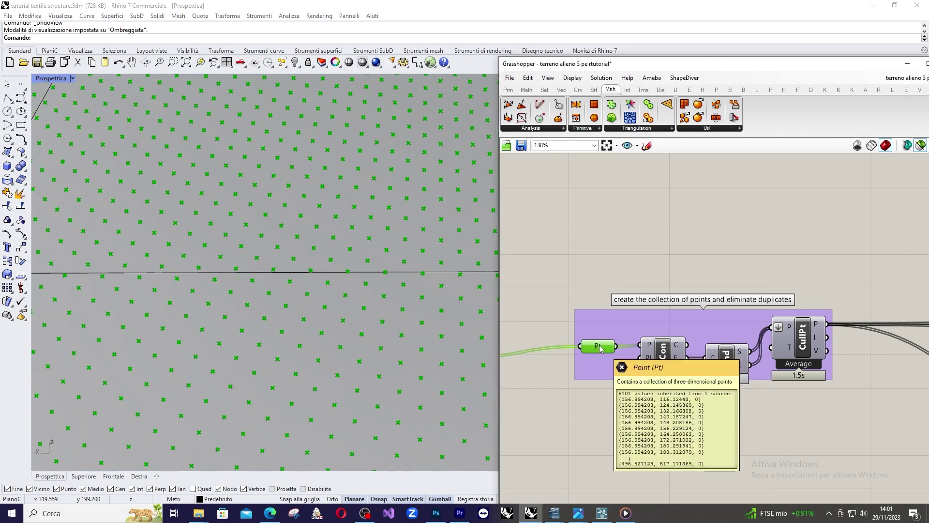
# - Preview the Delaunay Edges (Con) network connecting the centre points
pyautogui.click(663, 353)
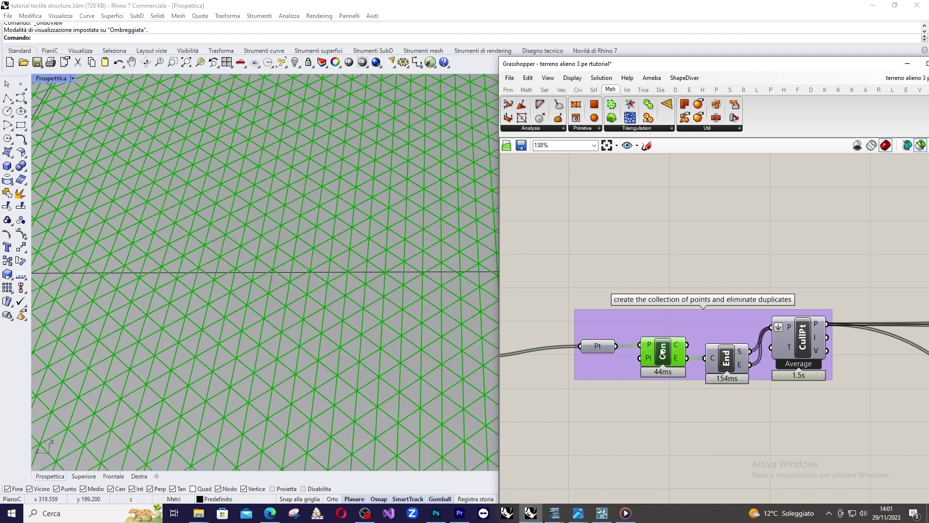
pyautogui.scroll(-5, 292, 302)
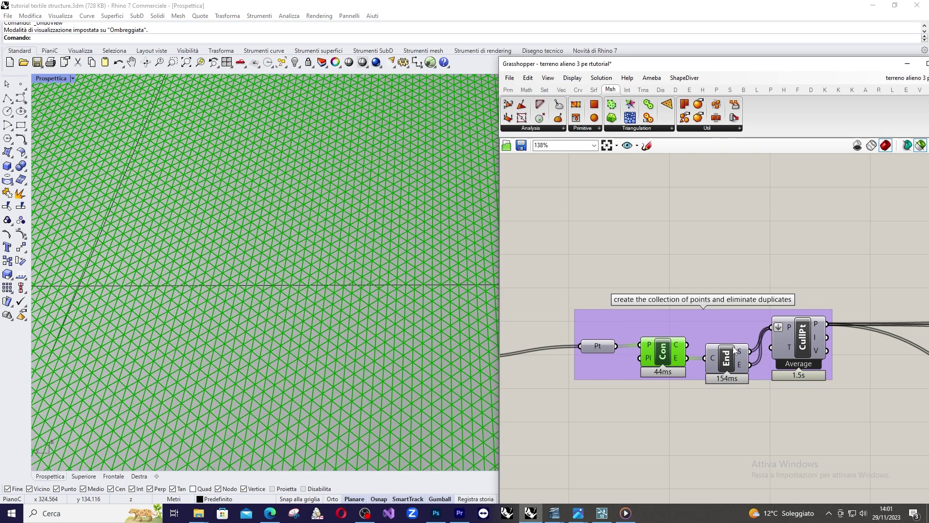
pyautogui.moveTo(680, 357)
pyautogui.scroll(5, 390, 327)
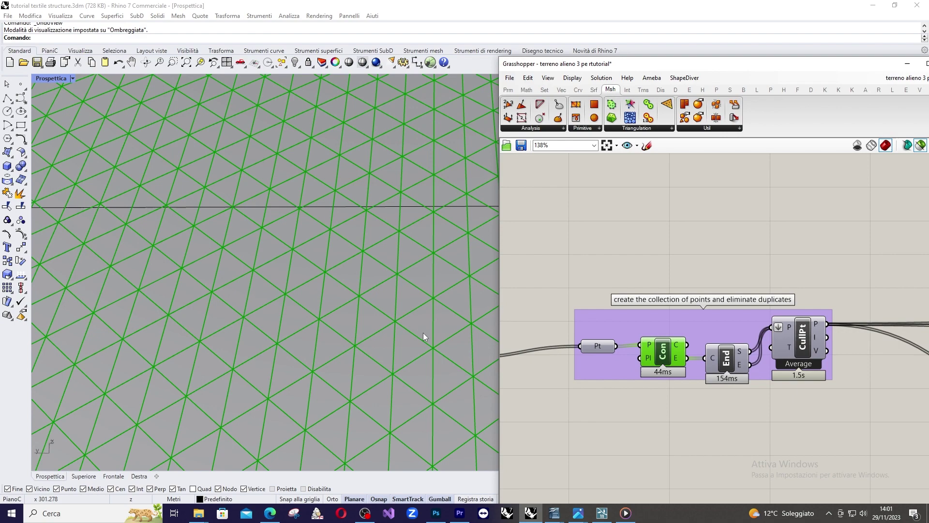
pyautogui.scroll(-2, 372, 266)
pyautogui.scroll(-2, 311, 265)
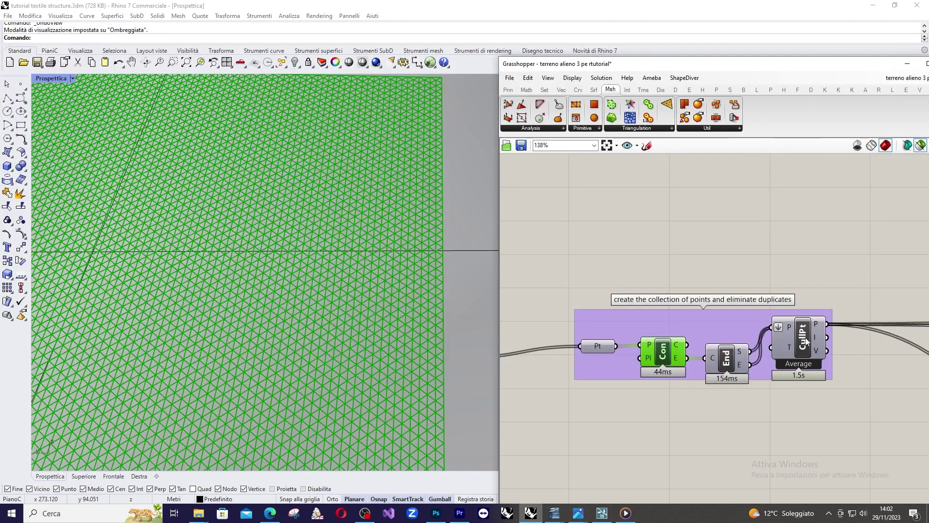
pyautogui.scroll(-3, 806, 341)
pyautogui.scroll(-1, 664, 341)
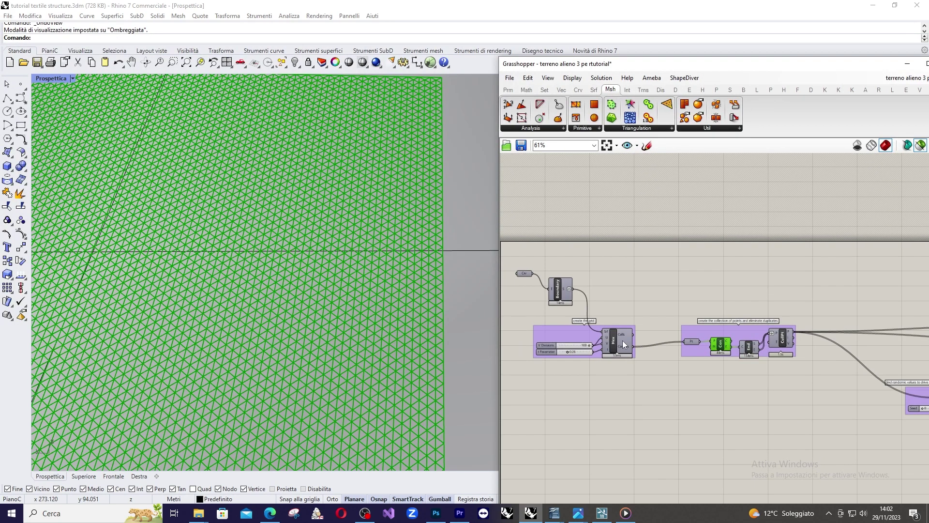
pyautogui.scroll(1, 569, 342)
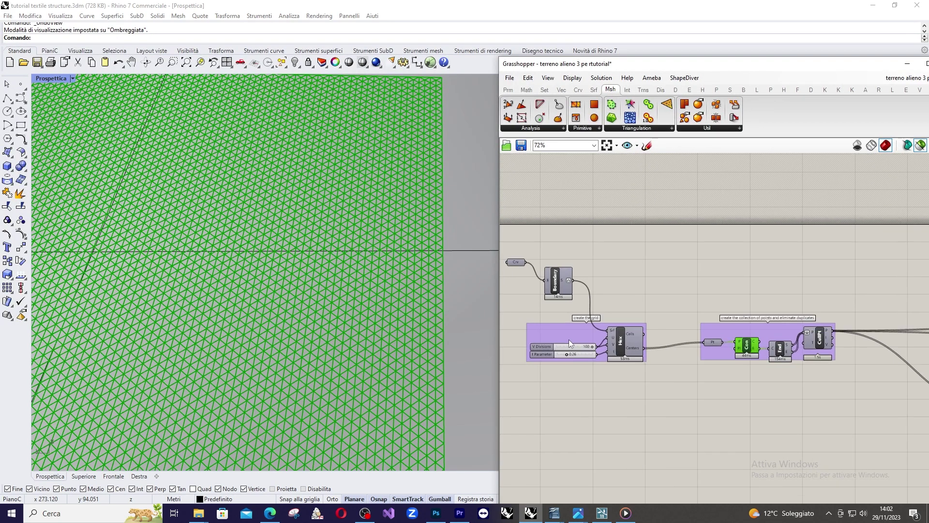
pyautogui.scroll(2, 550, 339)
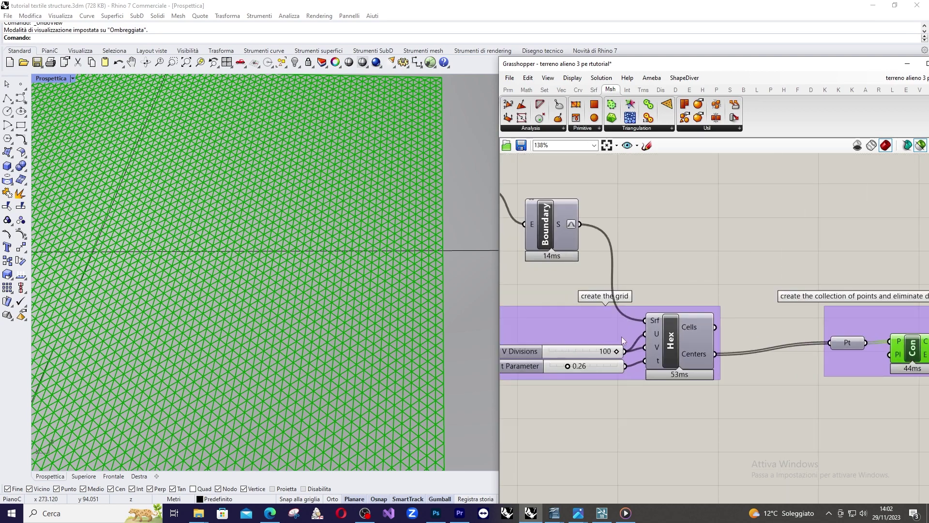
pyautogui.scroll(3, 596, 335)
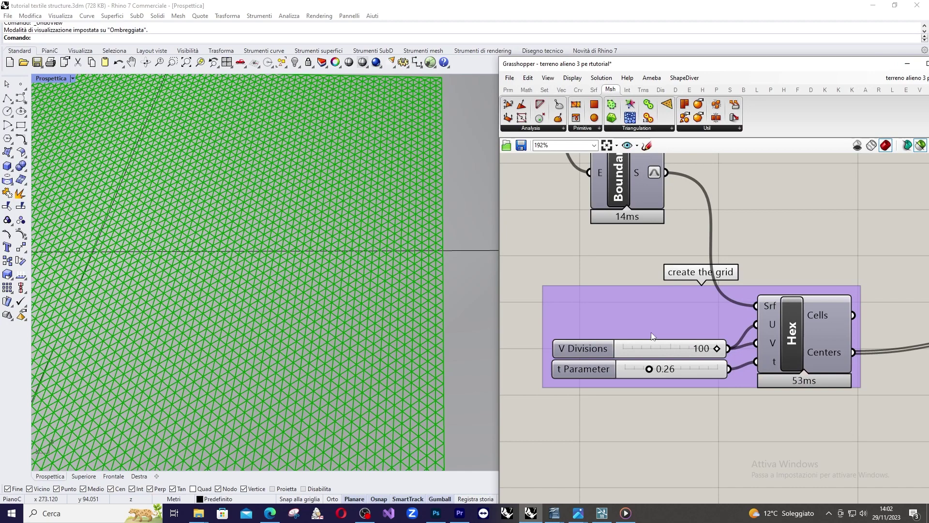
pyautogui.scroll(-4, 788, 338)
pyautogui.scroll(3, 807, 331)
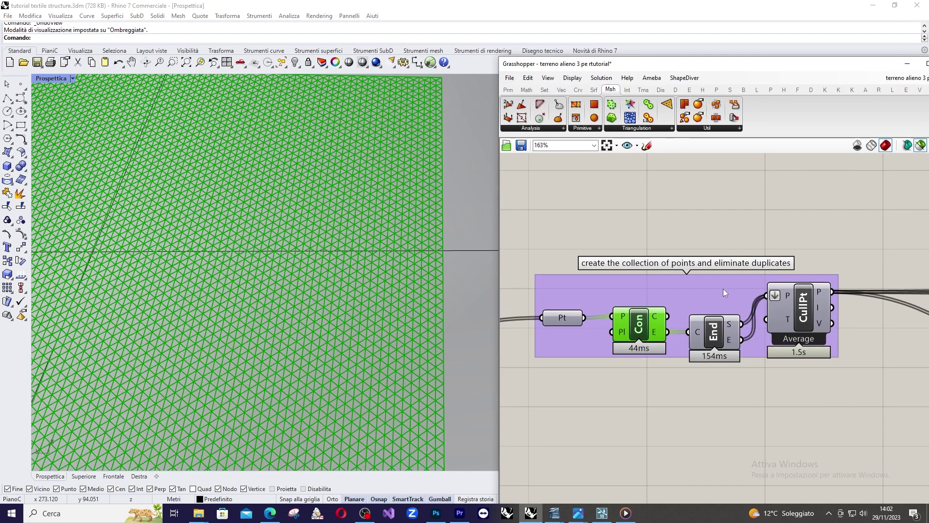
# - Preview the CullPt de-duplicated points as a regular green grid over the surface
pyautogui.scroll(-4, 600, 281)
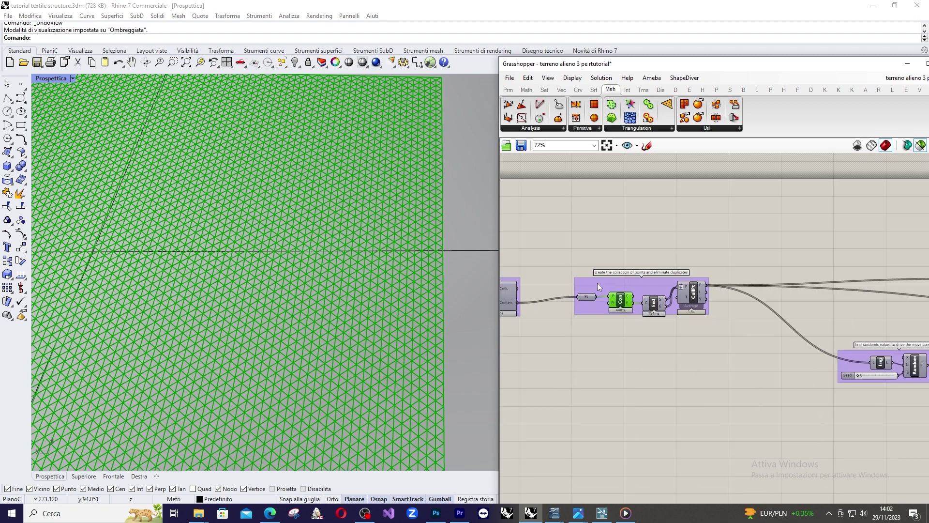
pyautogui.scroll(3, 688, 279)
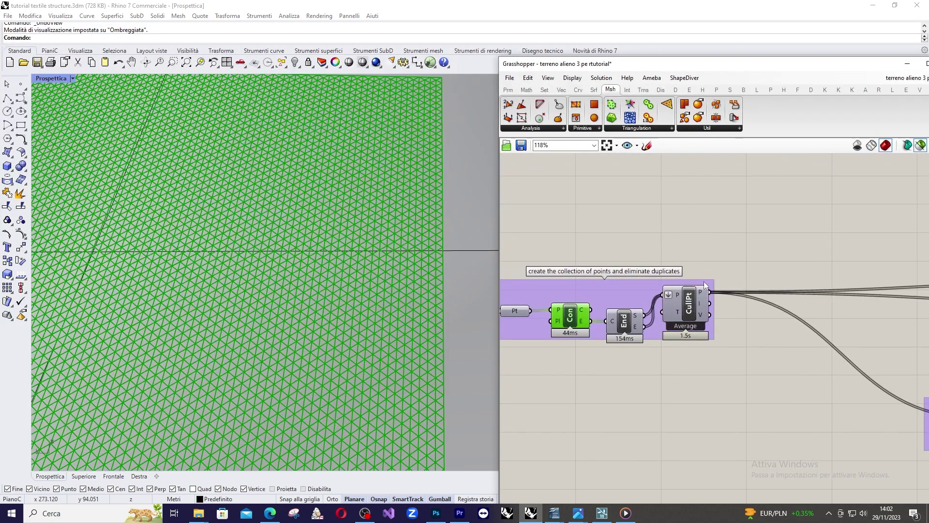
pyautogui.scroll(3, 706, 286)
pyautogui.click(729, 298)
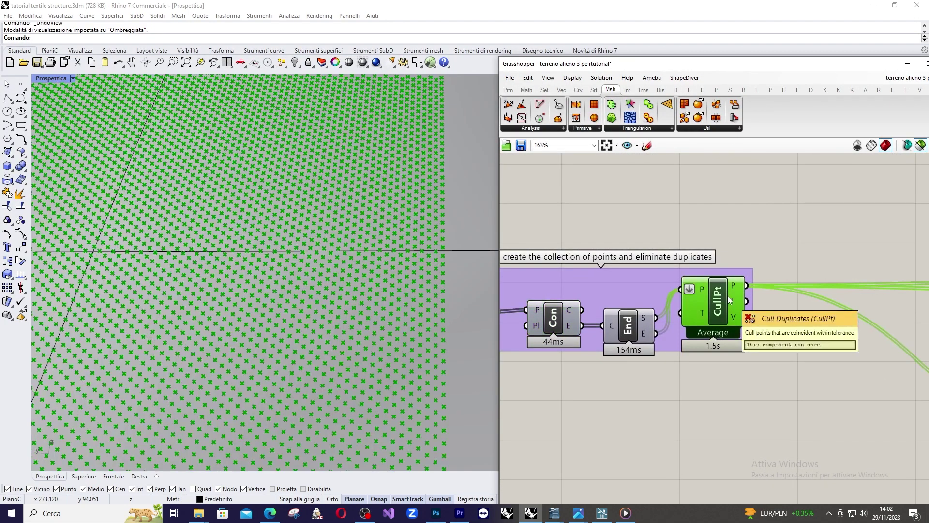
pyautogui.moveTo(477, 303); pyautogui.dragTo(469, 283, button='right')
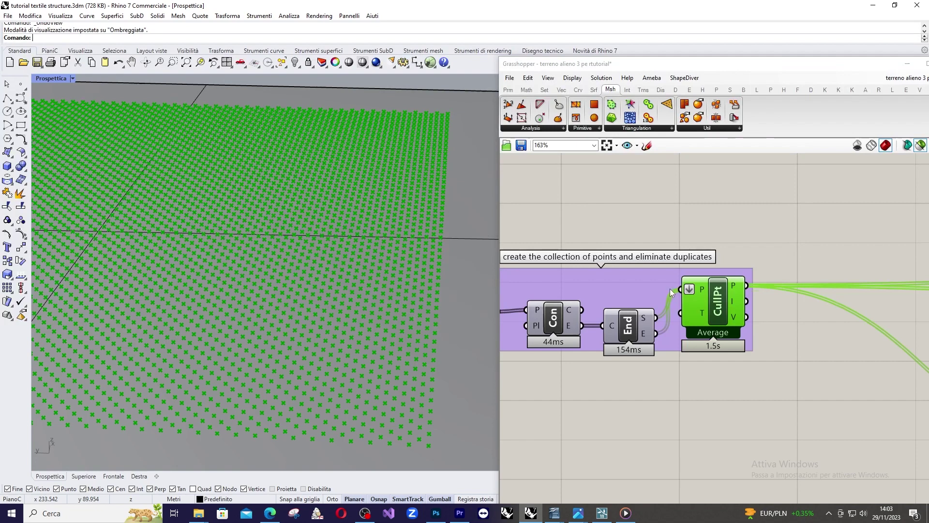
pyautogui.scroll(-4, 655, 260)
pyautogui.scroll(3, 859, 337)
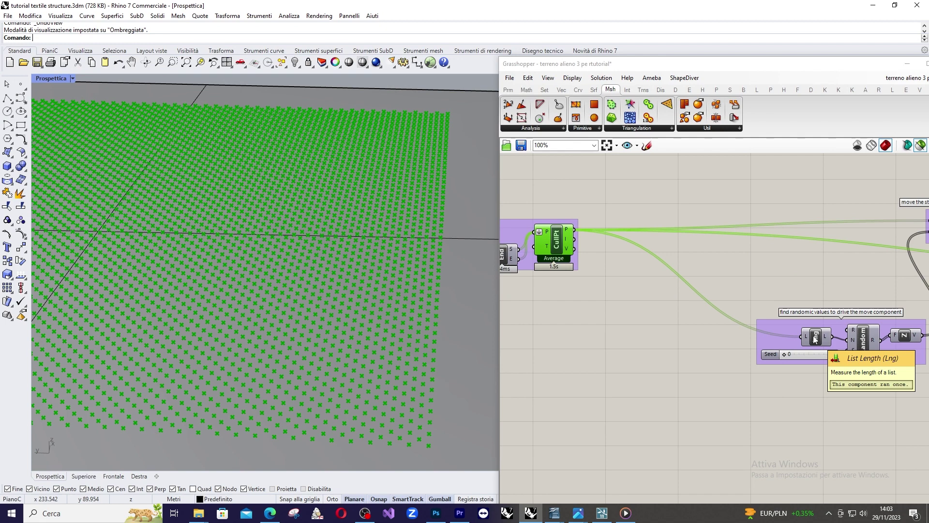
pyautogui.moveTo(568, 231)
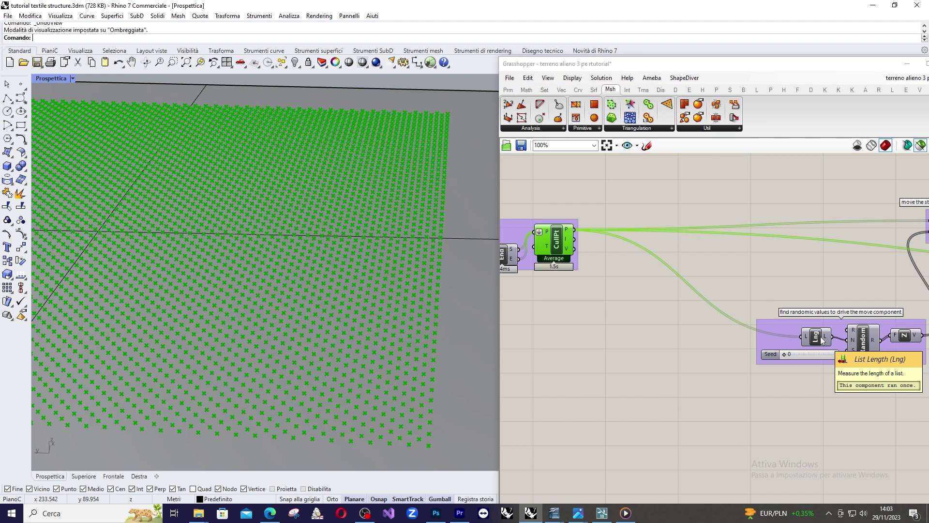
pyautogui.scroll(-2, 821, 340)
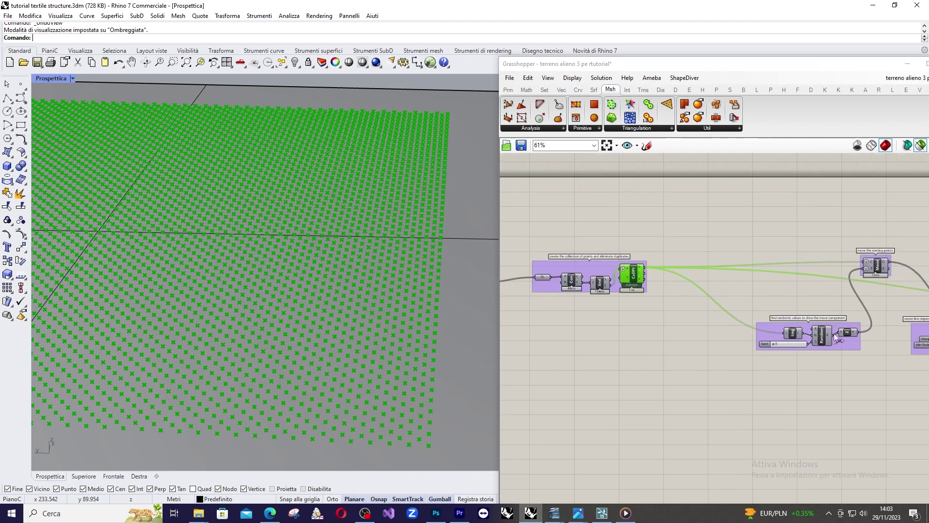
pyautogui.moveTo(857, 345); pyautogui.dragTo(762, 358, button='right')
pyautogui.scroll(3, 762, 358)
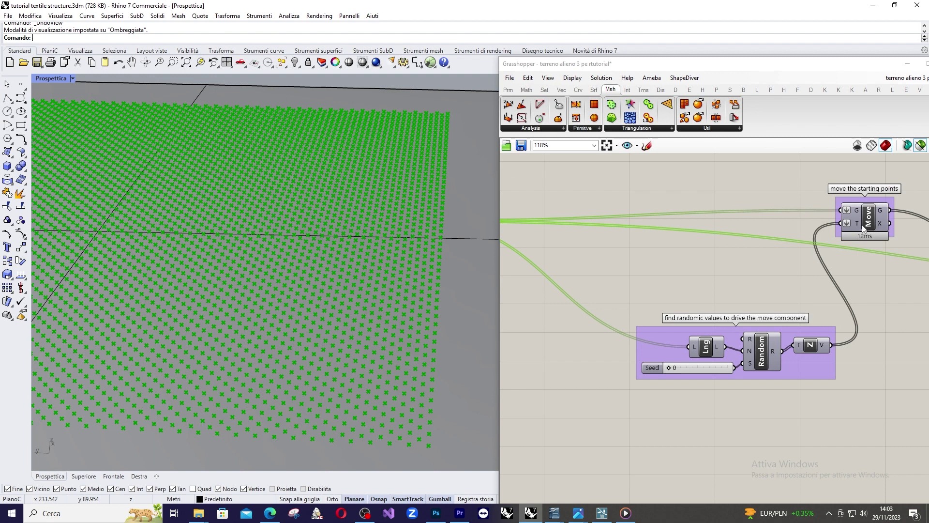
pyautogui.scroll(-2, 868, 246)
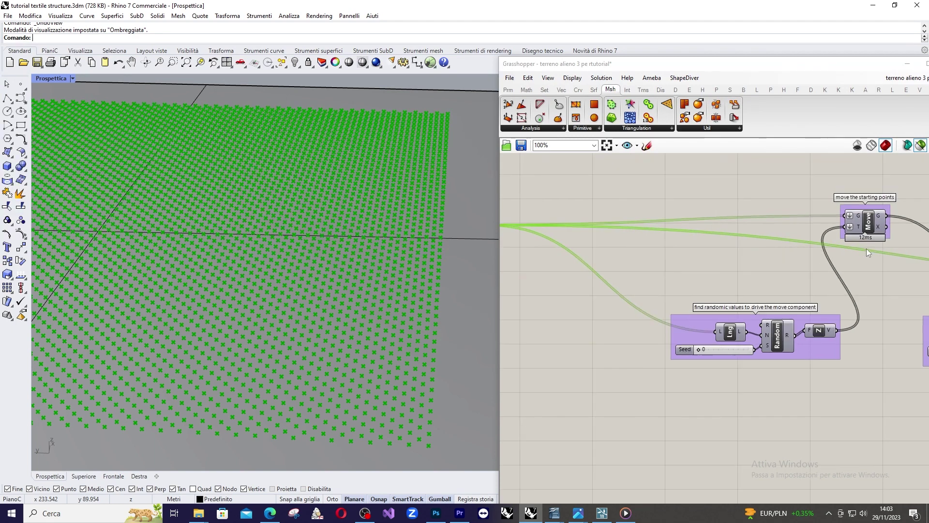
pyautogui.scroll(-1, 770, 330)
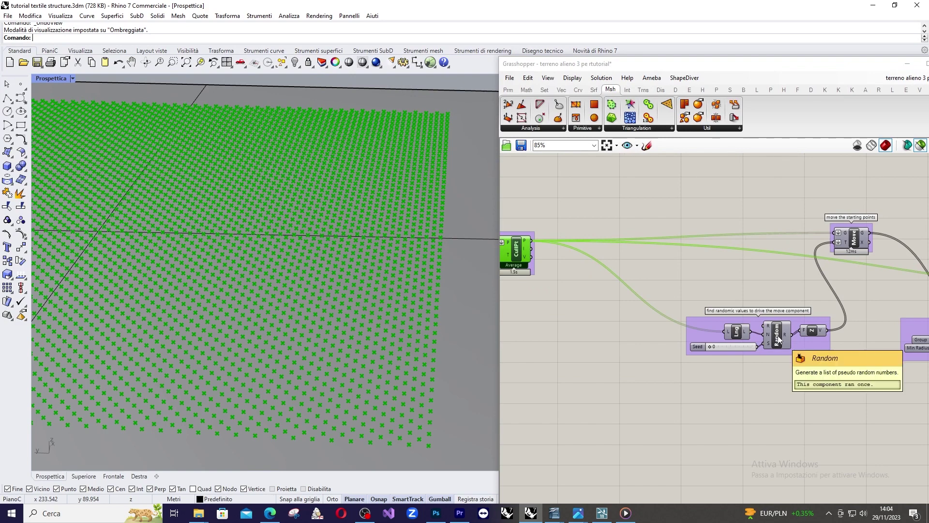
pyautogui.moveTo(785, 338)
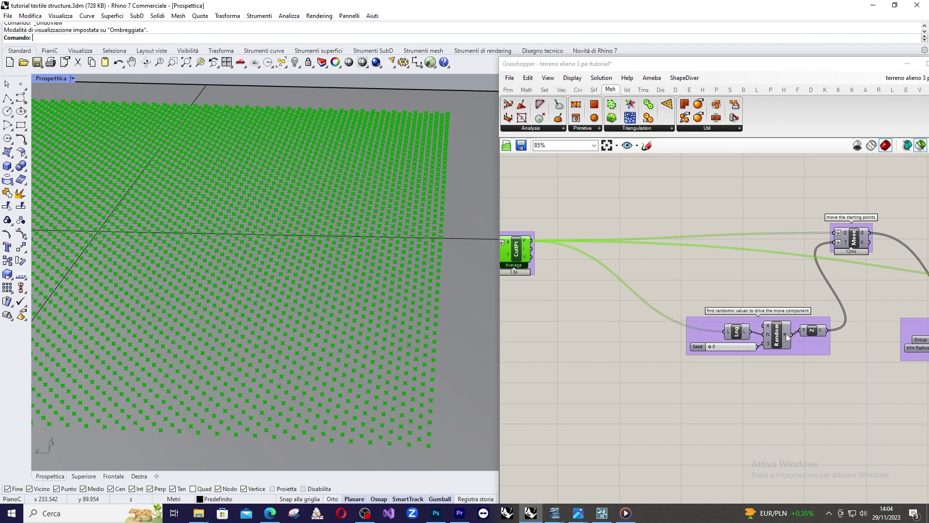
pyautogui.moveTo(824, 332)
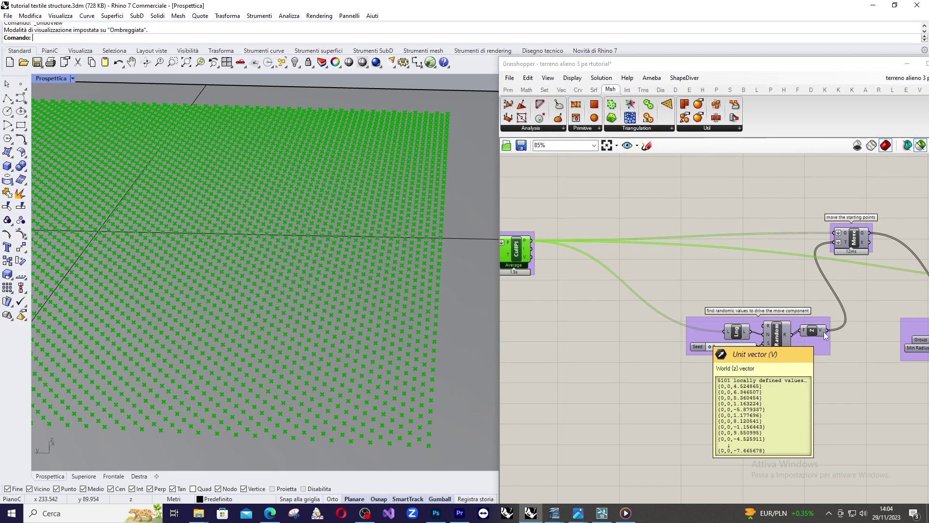
pyautogui.moveTo(526, 241)
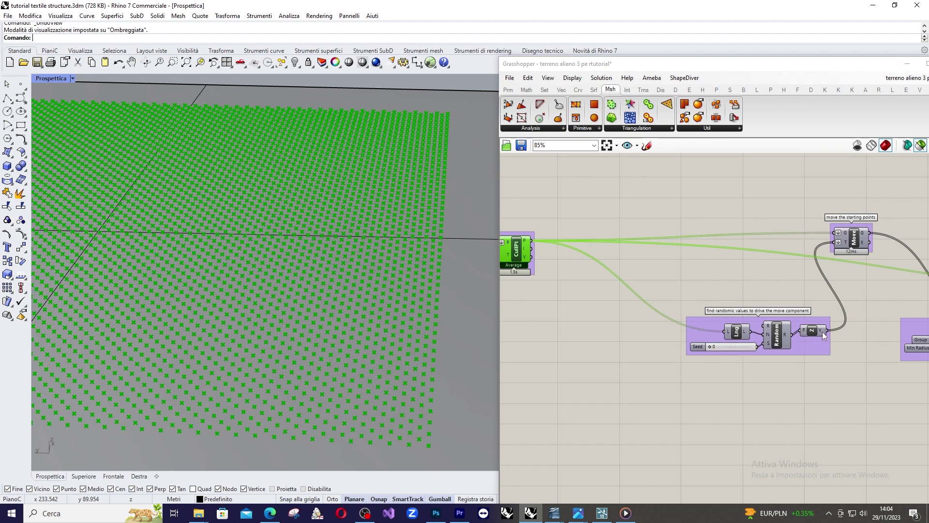
pyautogui.scroll(1, 807, 292)
pyautogui.scroll(-2, 812, 296)
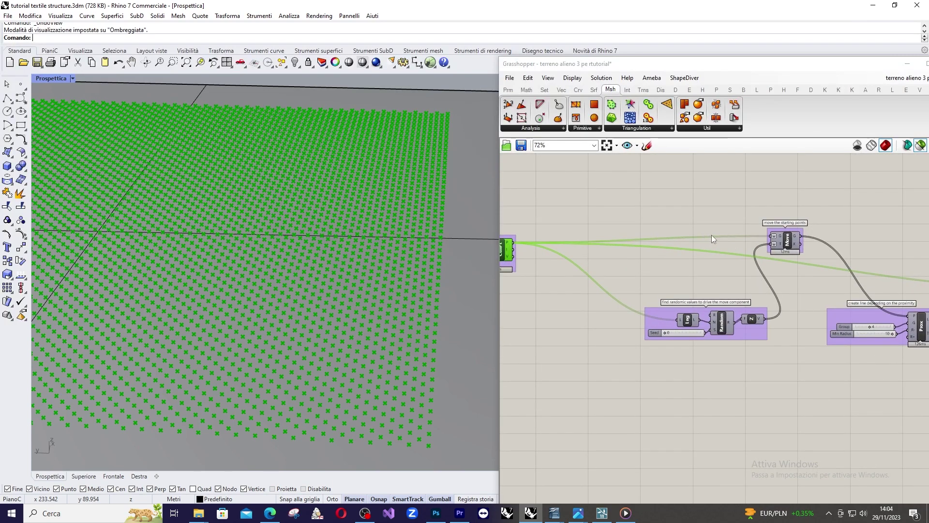
pyautogui.scroll(2, 823, 237)
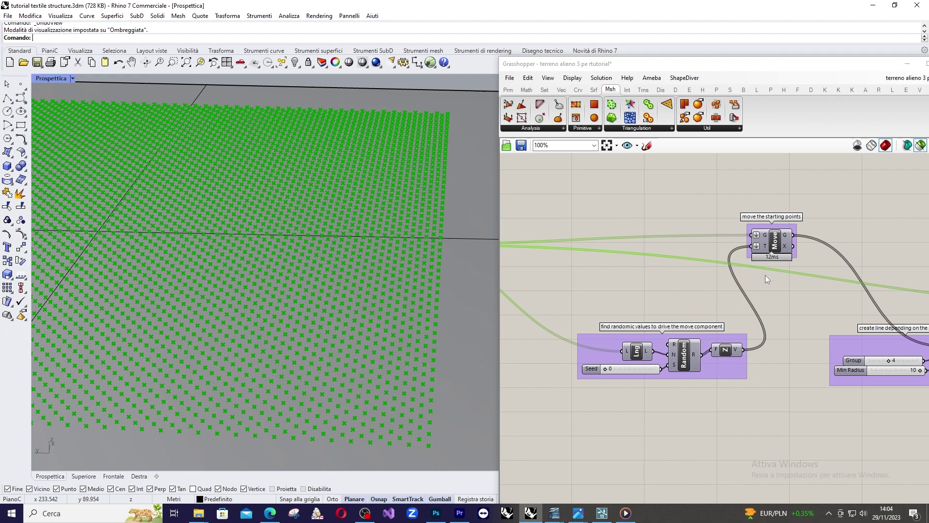
pyautogui.click(775, 248)
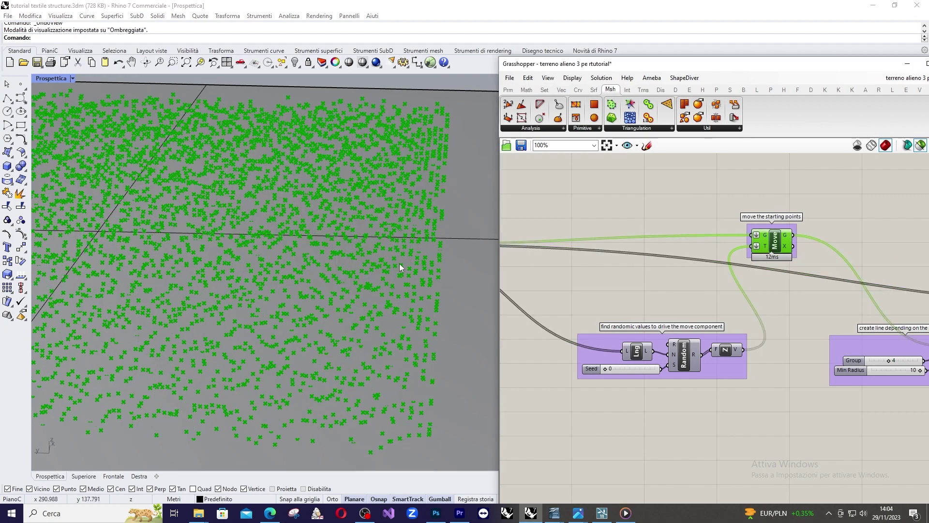
pyautogui.moveTo(400, 263); pyautogui.dragTo(264, 257, button='right')
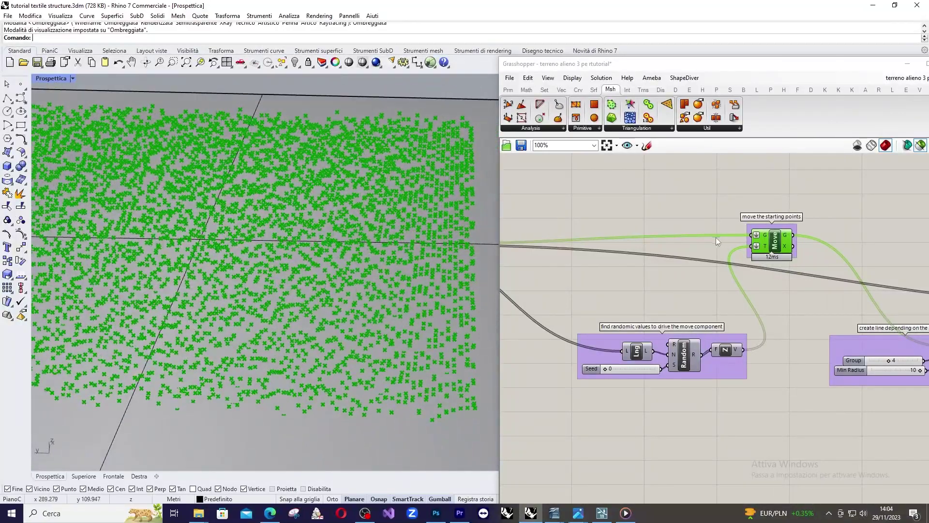
pyautogui.scroll(-2, 709, 231)
pyautogui.scroll(4, 852, 254)
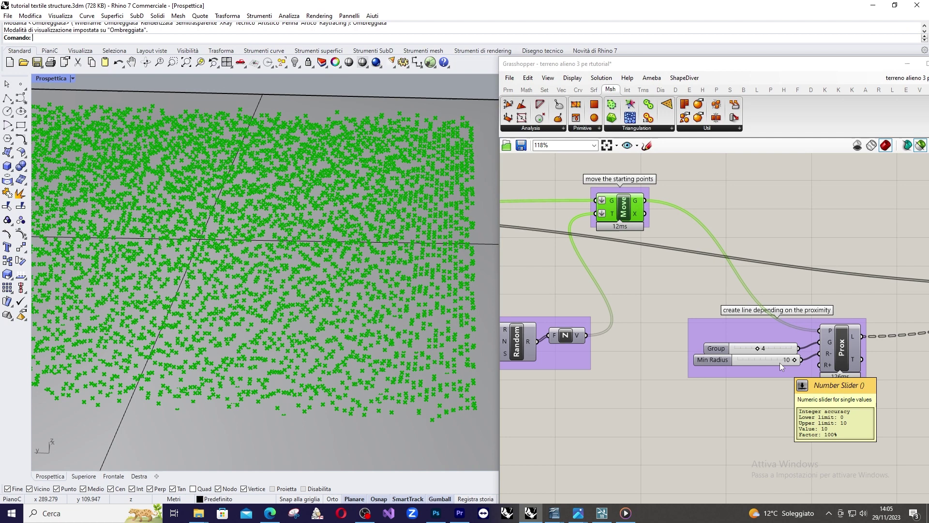
pyautogui.scroll(-2, 762, 358)
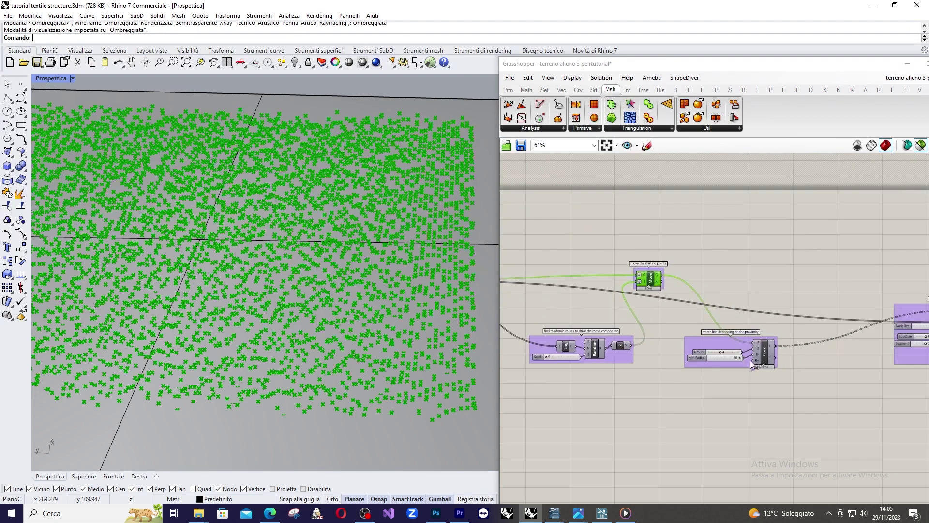
pyautogui.scroll(3, 727, 357)
pyautogui.scroll(-2, 666, 336)
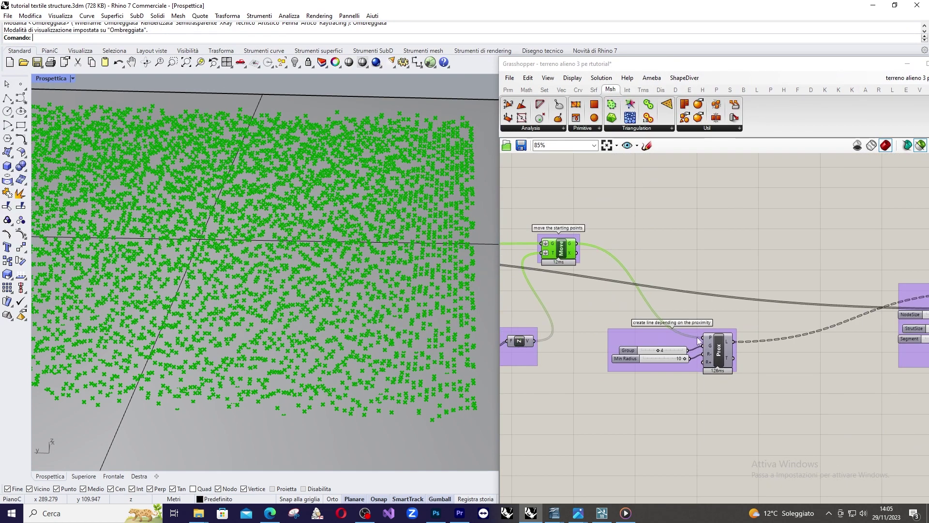
pyautogui.scroll(3, 634, 383)
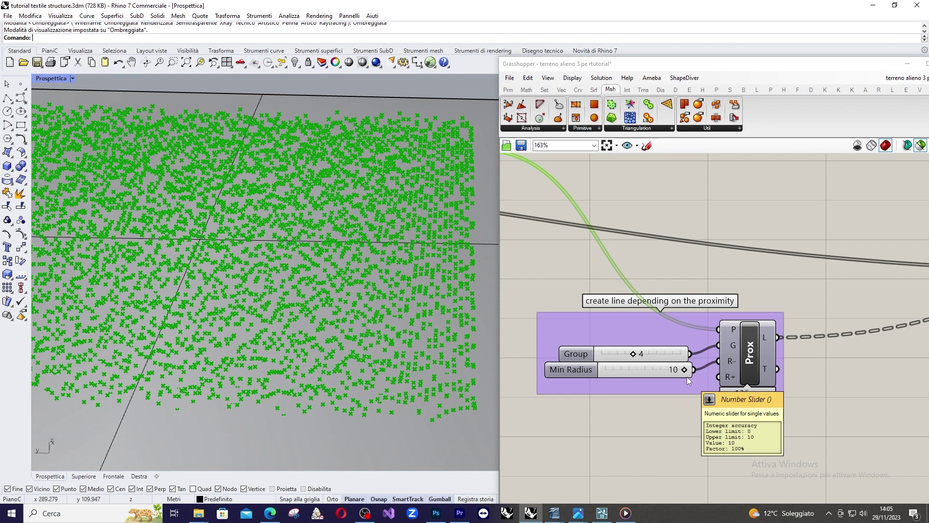
pyautogui.scroll(-2, 636, 361)
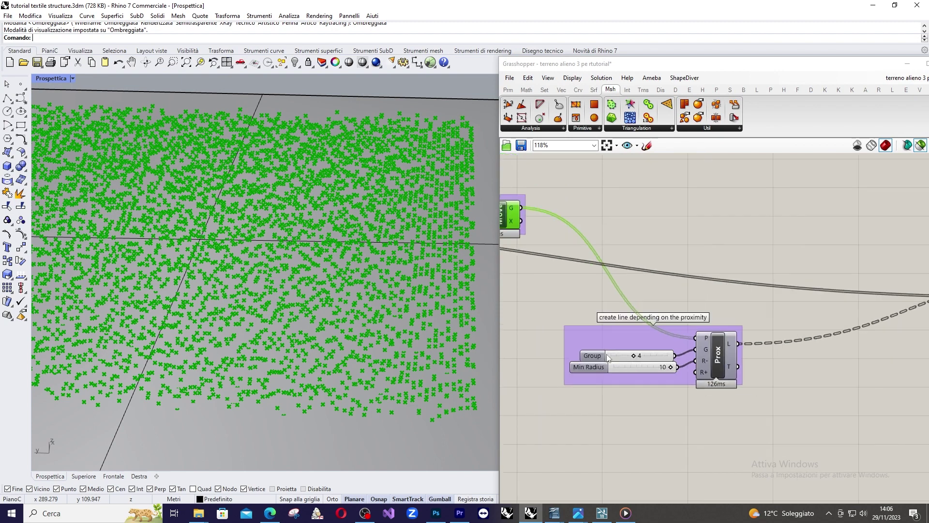
pyautogui.scroll(1, 648, 337)
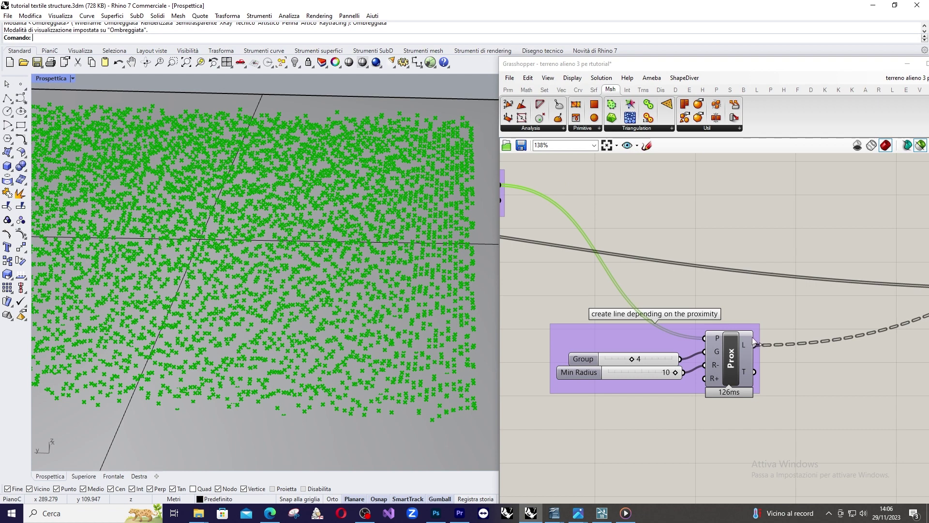
pyautogui.scroll(-8, 794, 343)
pyautogui.scroll(7, 802, 343)
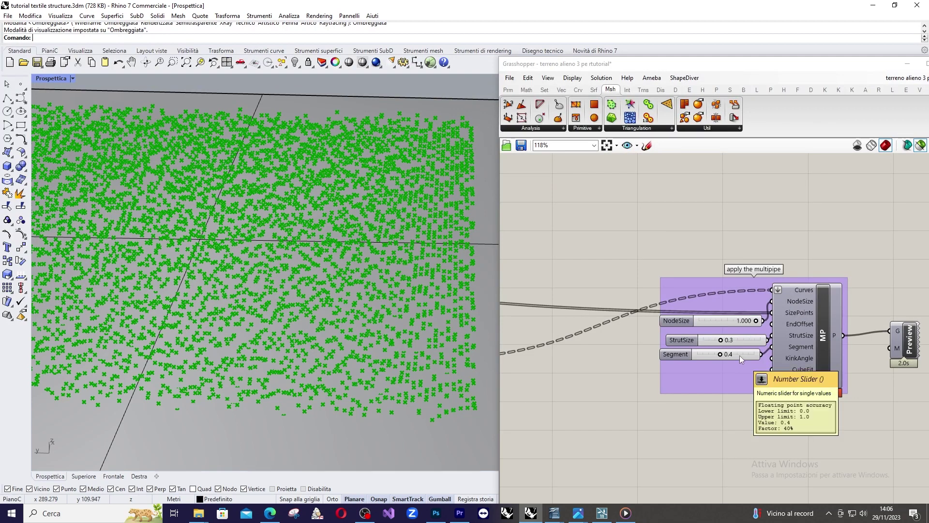
pyautogui.scroll(-1, 798, 334)
pyautogui.scroll(1, 807, 321)
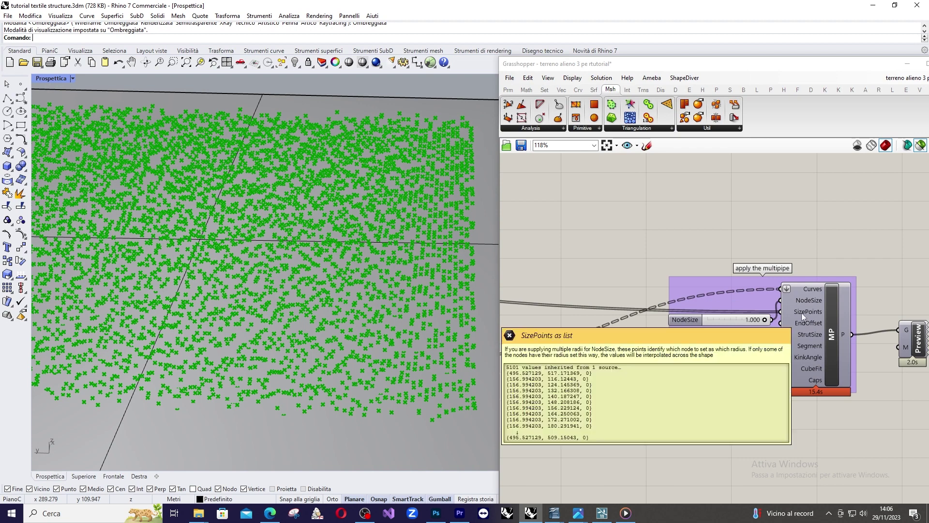
pyautogui.scroll(-4, 824, 315)
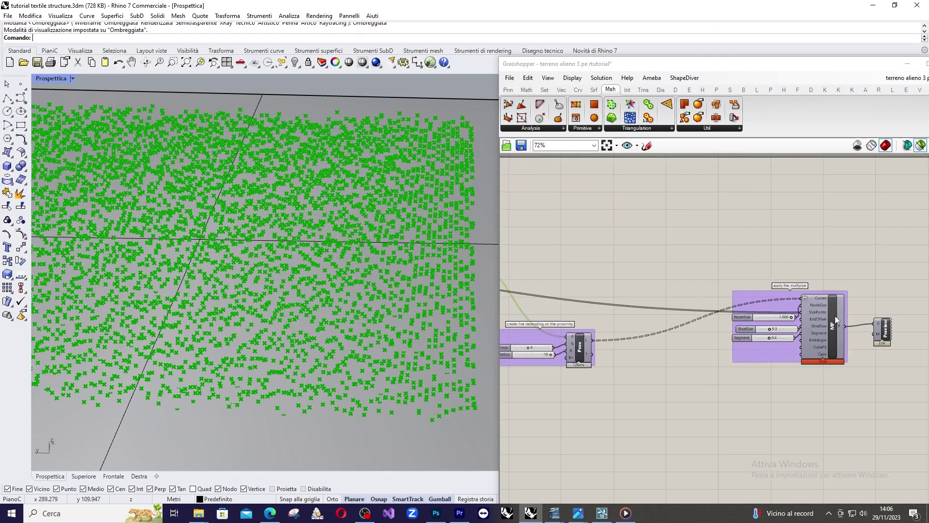
pyautogui.scroll(2, 608, 301)
pyautogui.scroll(3, 560, 301)
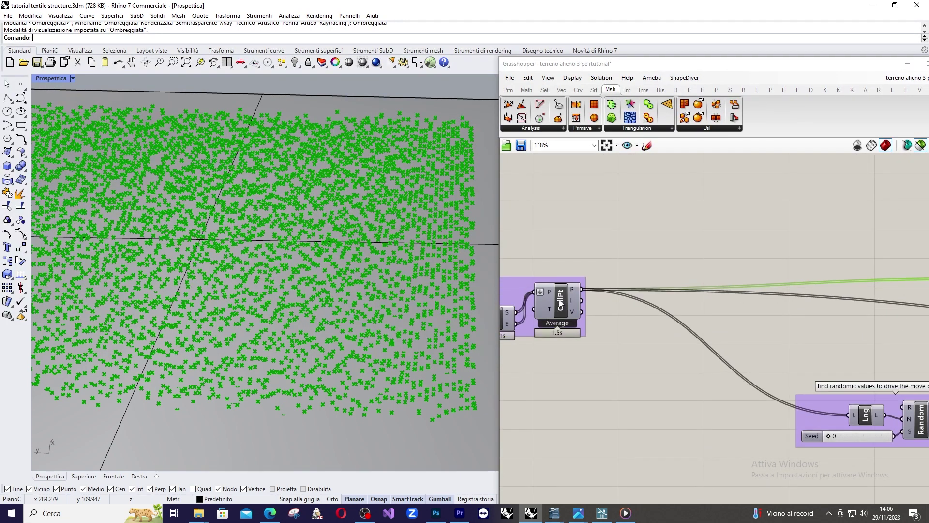
pyautogui.scroll(-3, 550, 293)
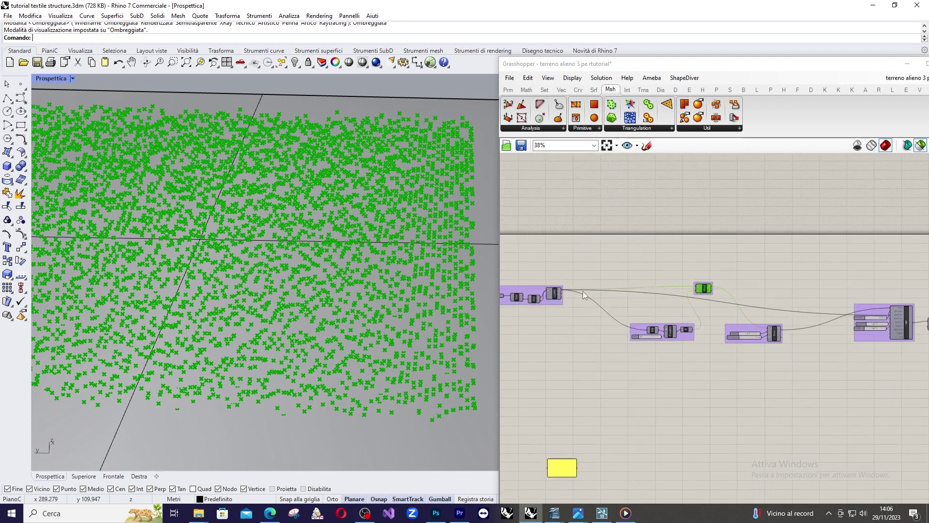
pyautogui.scroll(2, 877, 292)
pyautogui.moveTo(877, 292)
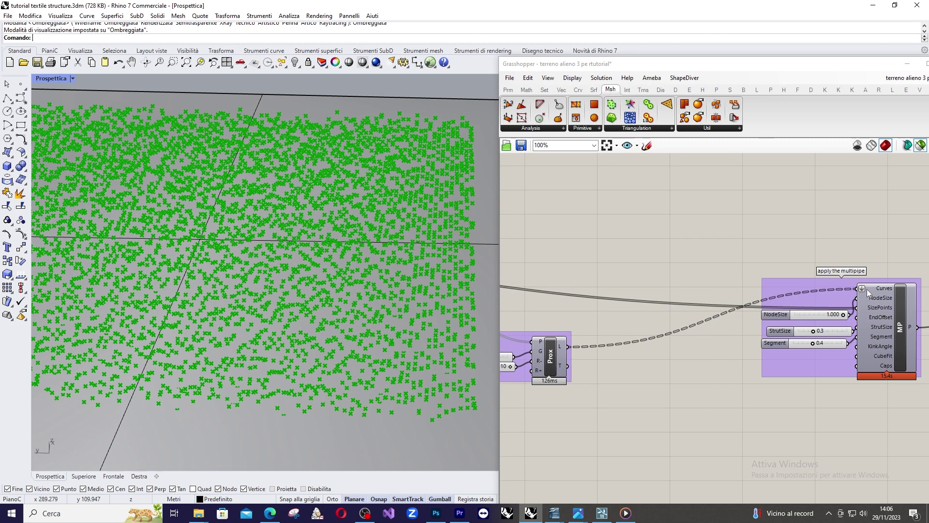
pyautogui.scroll(3, 867, 293)
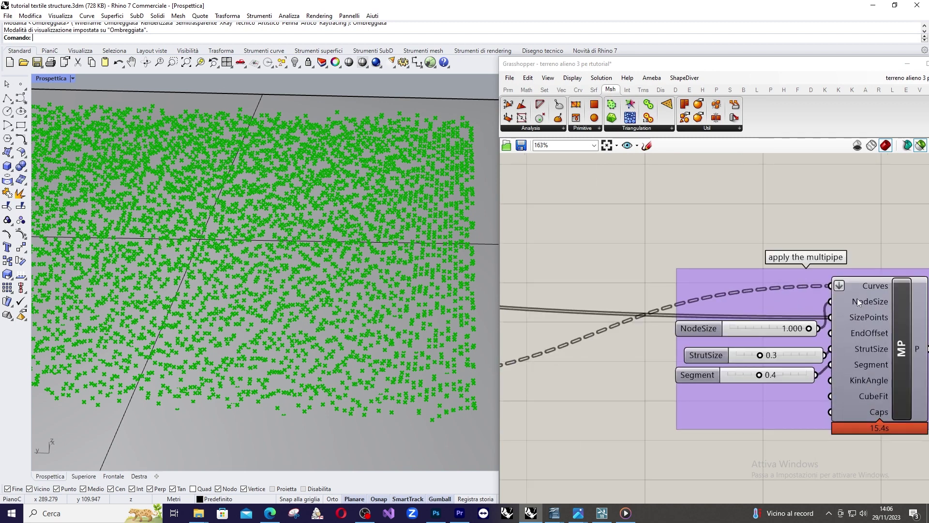
pyautogui.moveTo(858, 298); pyautogui.dragTo(757, 291, button='right')
pyautogui.scroll(-2, 855, 303)
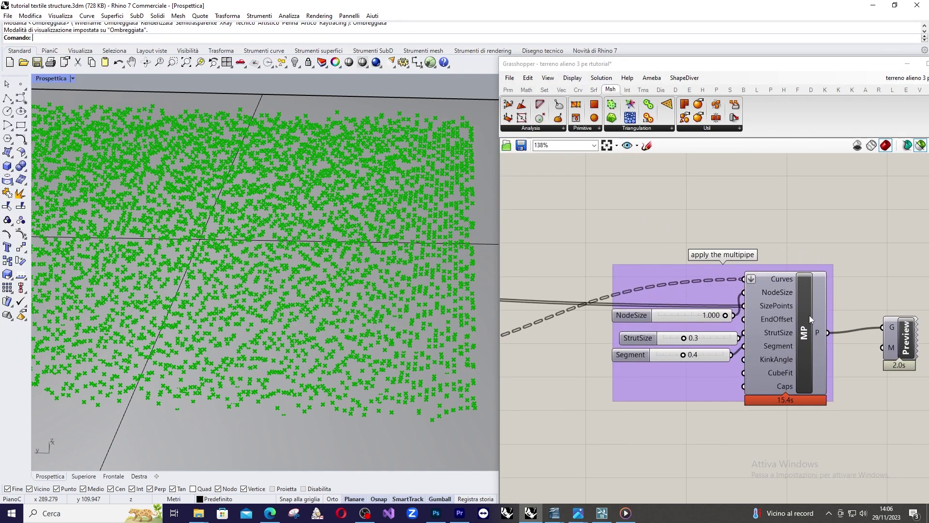
# - Switch Prospettica to Renderizzata and orbit around the thickened MultiPipe textile mesh
pyautogui.click(59, 78)
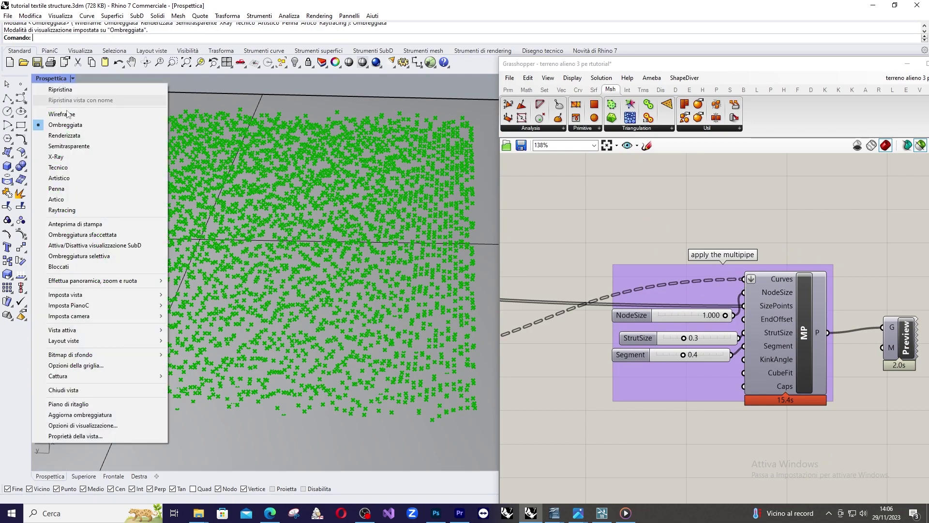
pyautogui.click(58, 135)
pyautogui.moveTo(281, 285); pyautogui.dragTo(369, 229, button='right')
pyautogui.scroll(-10, 236, 290)
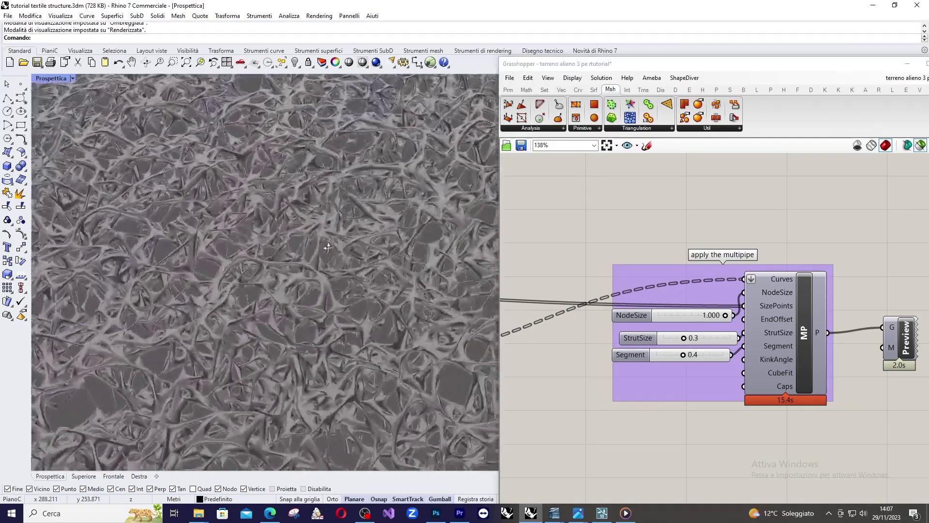
pyautogui.scroll(10, 237, 290)
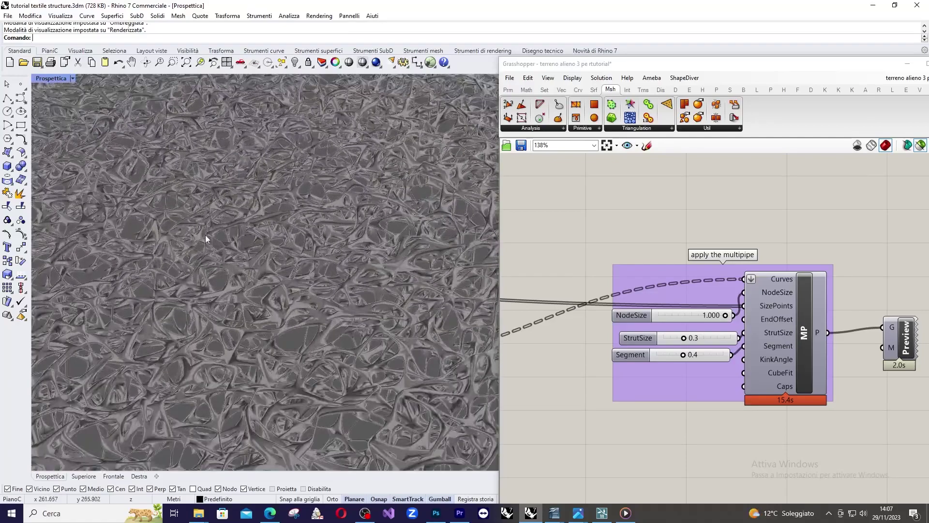
pyautogui.moveTo(257, 223); pyautogui.dragTo(301, 231, button='right')
pyautogui.scroll(3, 300, 232)
pyautogui.scroll(-3, 302, 229)
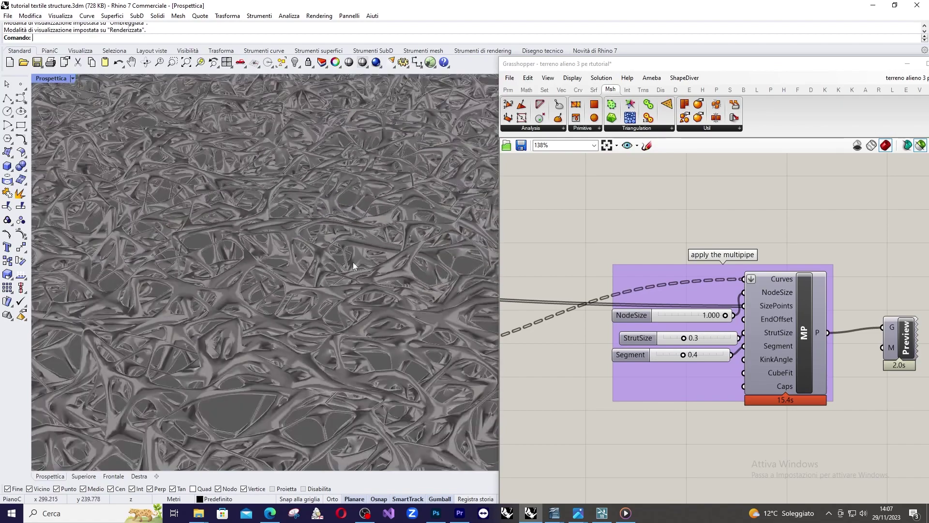
pyautogui.moveTo(391, 252); pyautogui.dragTo(425, 210, button='right')
pyautogui.scroll(5, 305, 219)
pyautogui.scroll(-5, 376, 260)
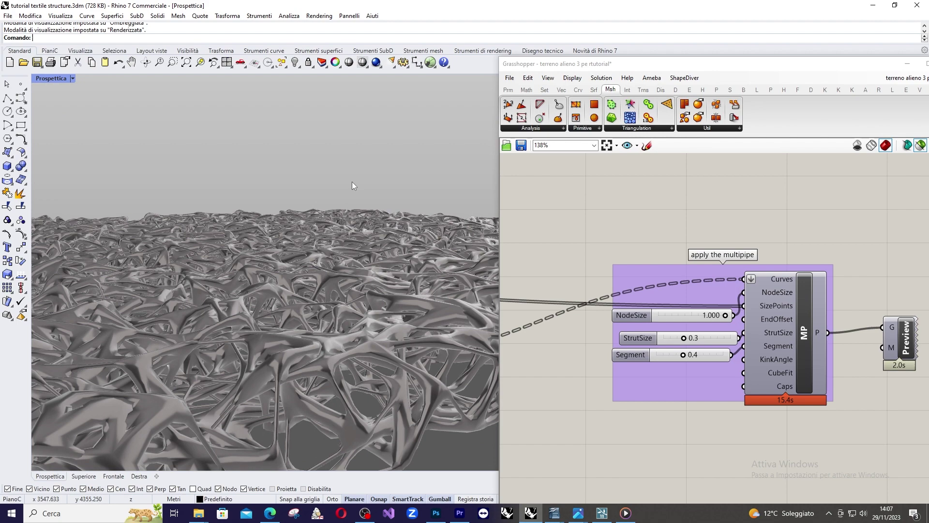
pyautogui.moveTo(352, 181); pyautogui.dragTo(333, 227, button='right')
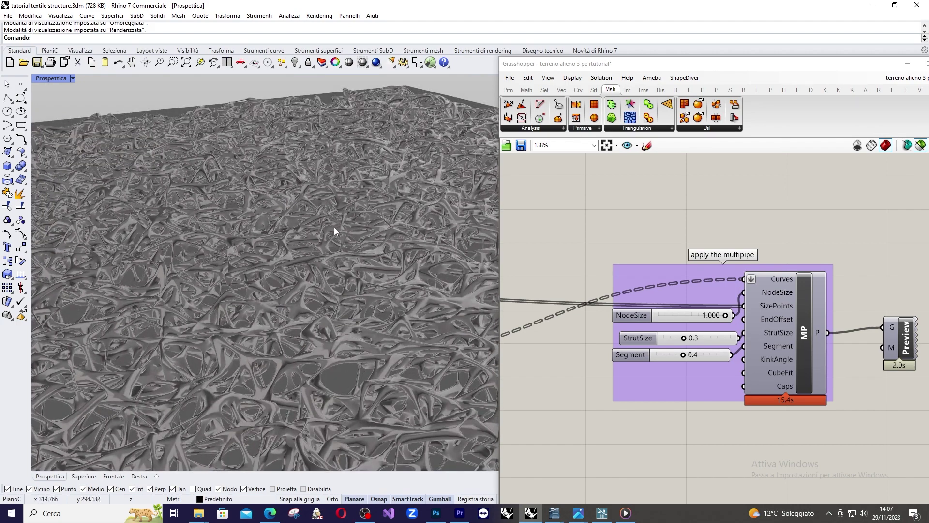